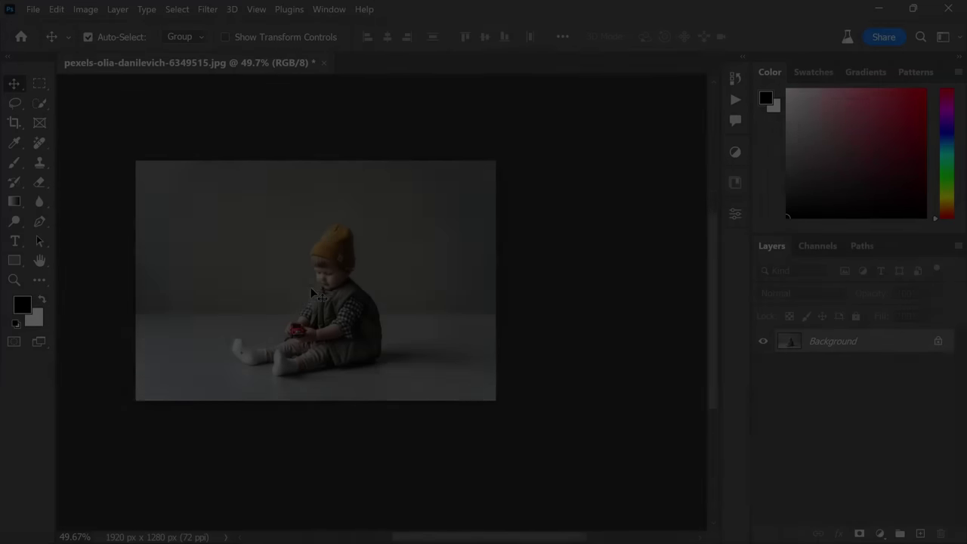
Zoom the view in on the photo of the seated boy.
left_click_drag(312, 293, 452, 246)
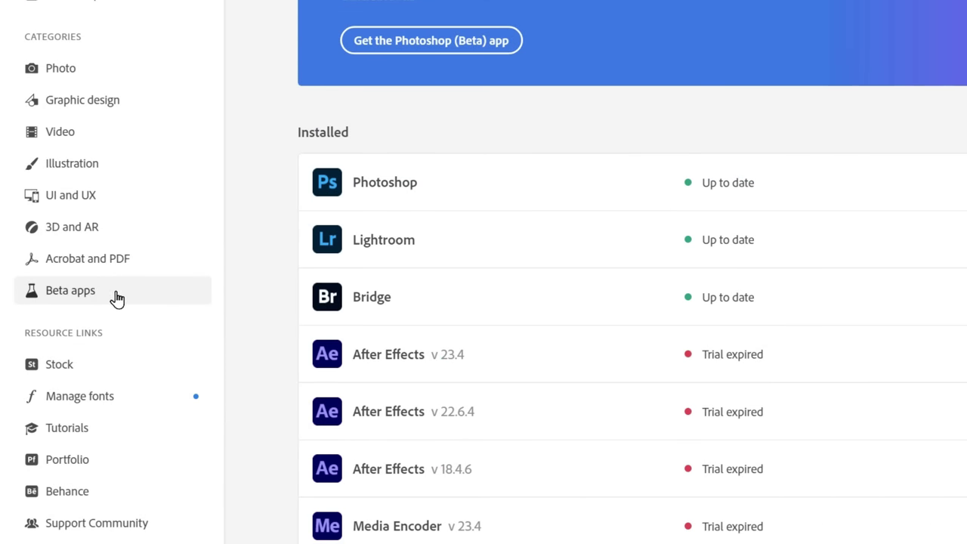
Show the Beta apps list in Creative Cloud to confirm Photoshop (Beta) is installed.
left_click(118, 299)
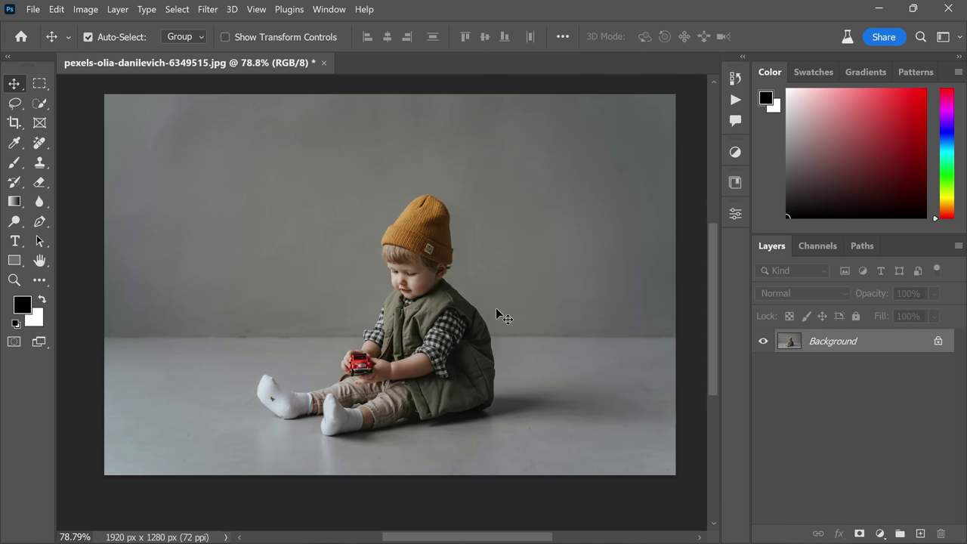
Select the seated boy from hat to socks with Select > Subject.
scroll(356, 300, "down", 2)
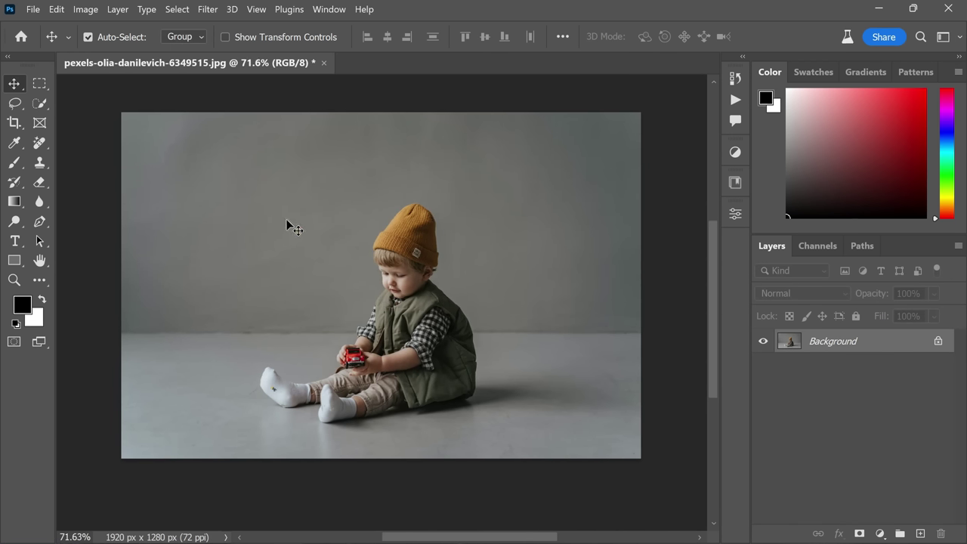
left_click(177, 9)
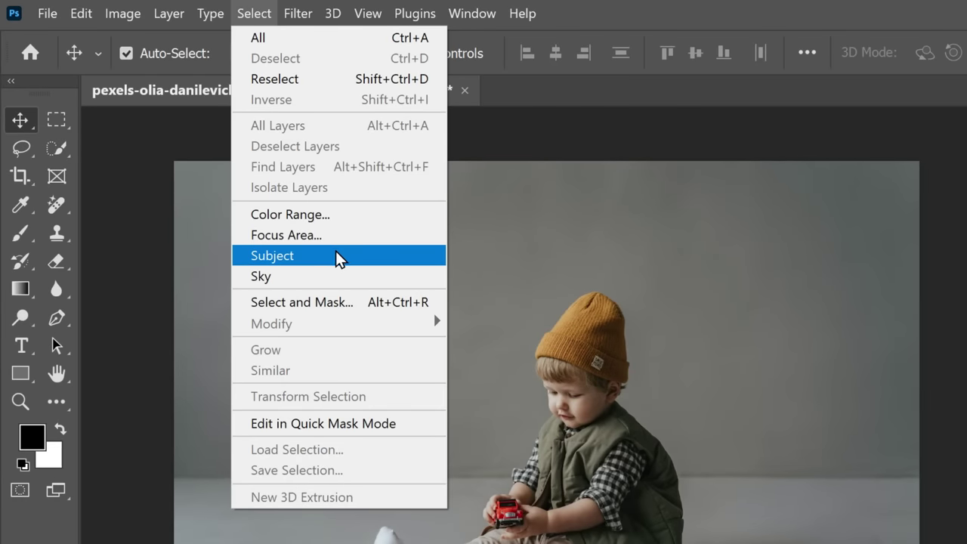
left_click(336, 255)
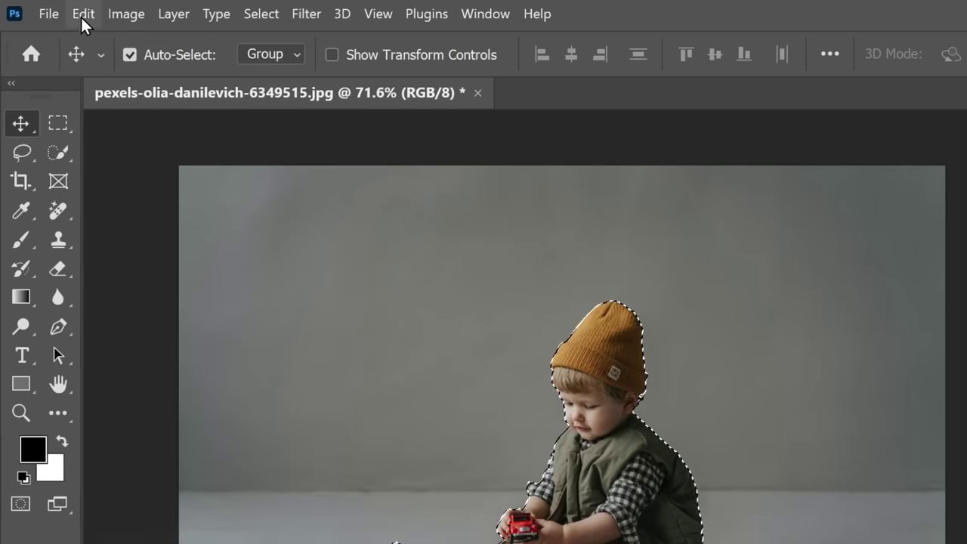
left_click(82, 19)
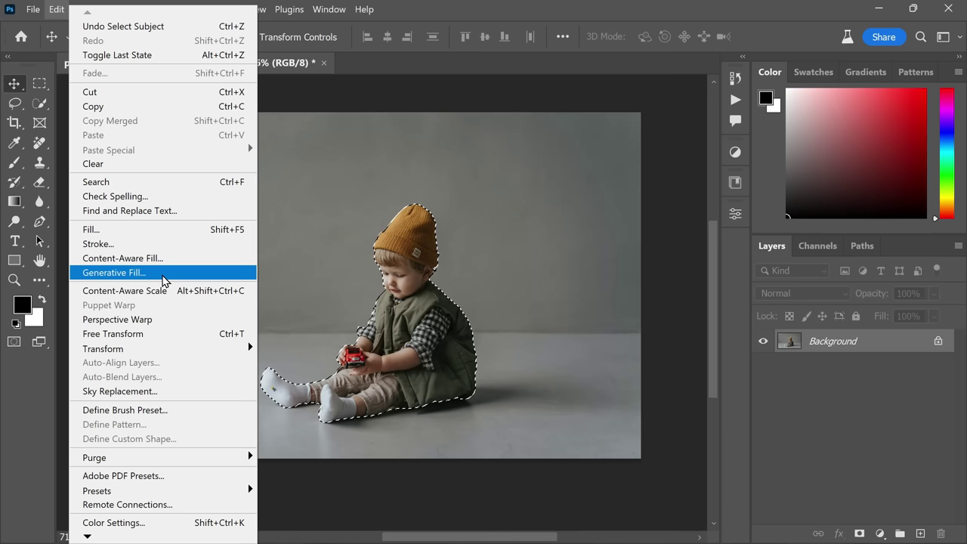
left_click(163, 280)
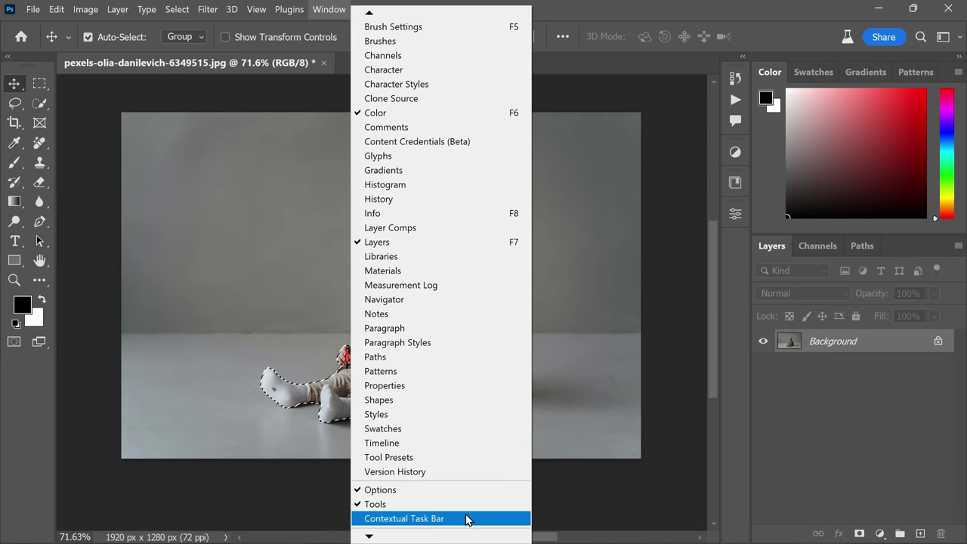
Enable the Contextual Task Bar and invert the selection onto the grey backdrop.
left_click(468, 519)
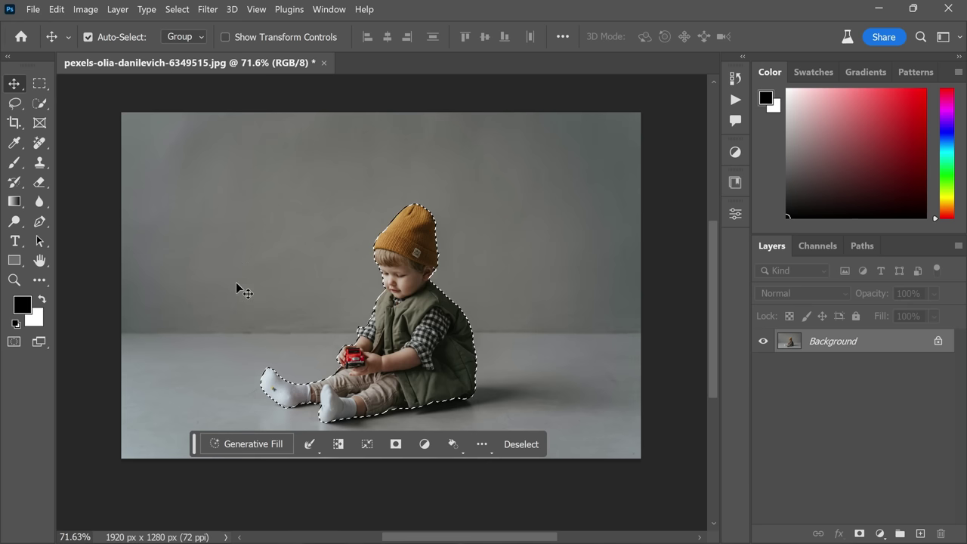
left_click(338, 446)
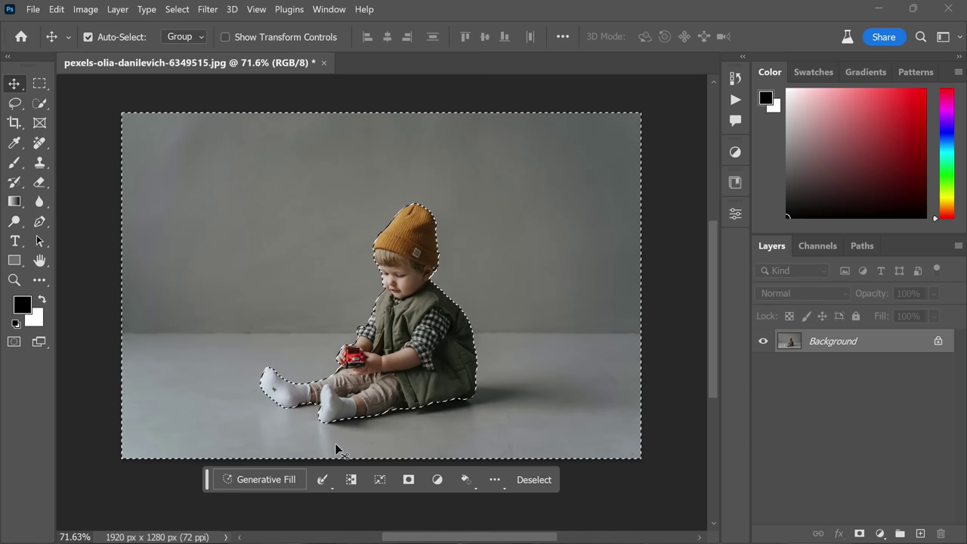
Generative Fill the backdrop with the prompt 'boy sitting below the tree, beautifull sunset in background, flowers, grass, field…'.
left_click(256, 481)
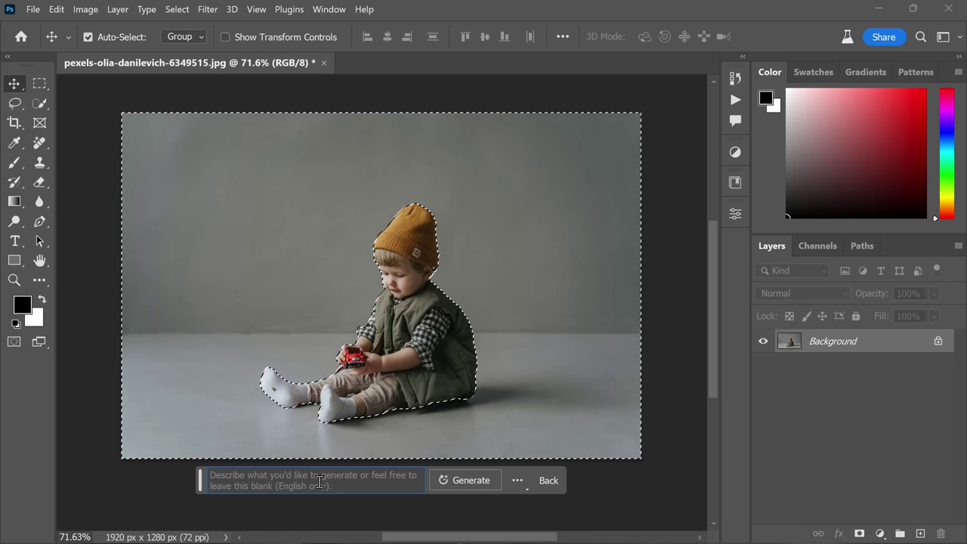
type("boy sitting")
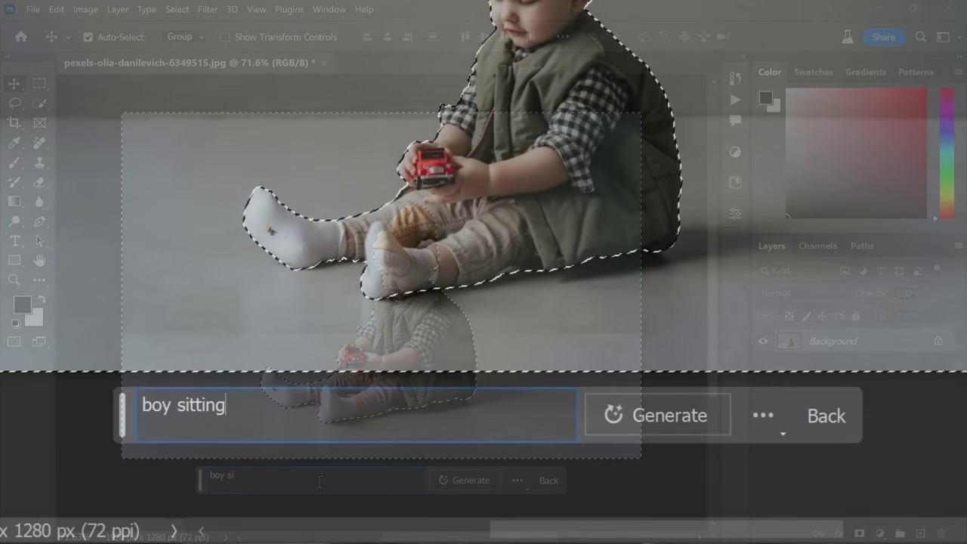
type(" b")
type("elow the tree,")
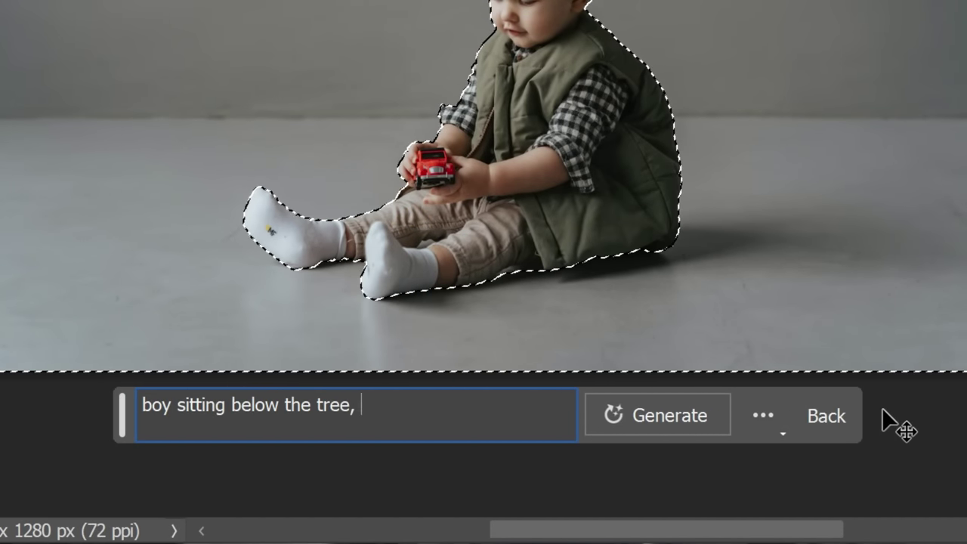
type(" beautifull sunset ")
type("in background")
type(",")
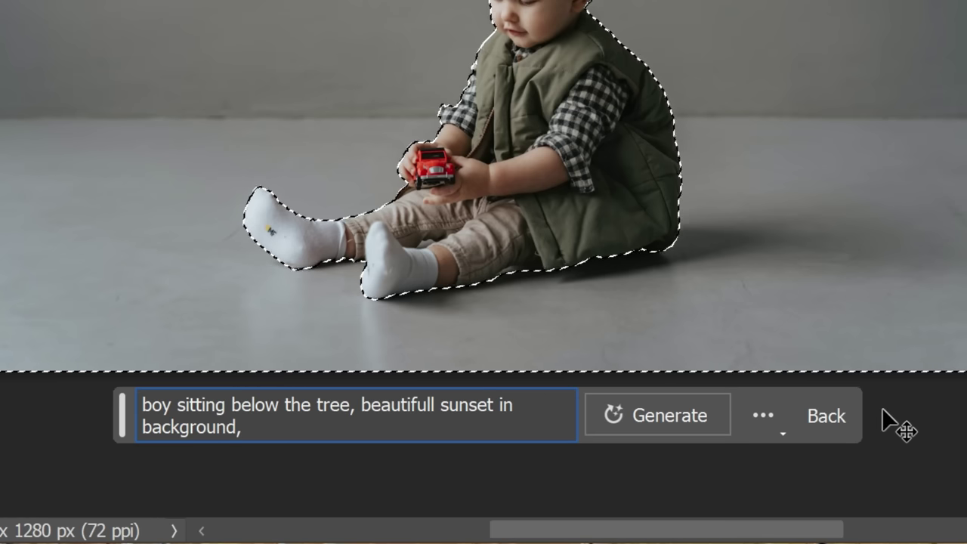
type(" flowers, gra")
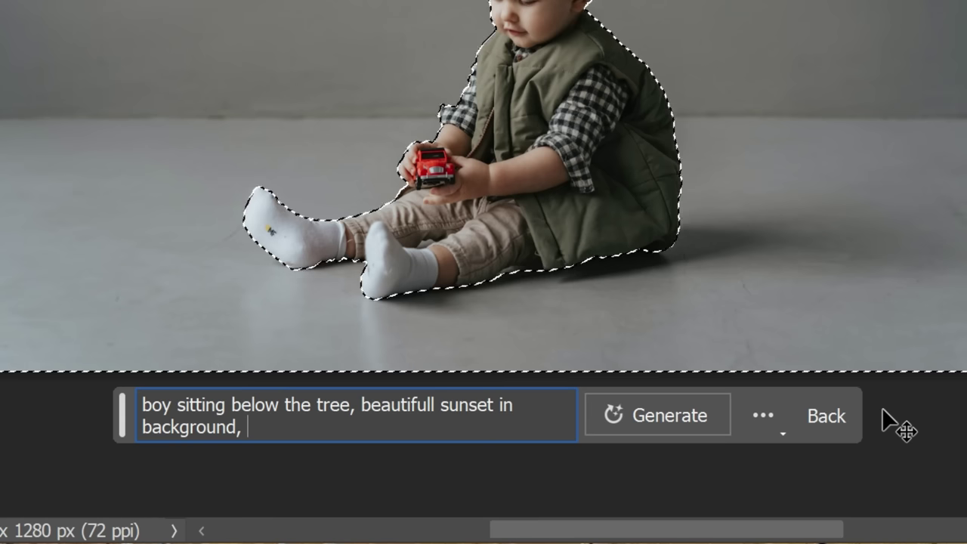
type("ss, field, water, cinematic,")
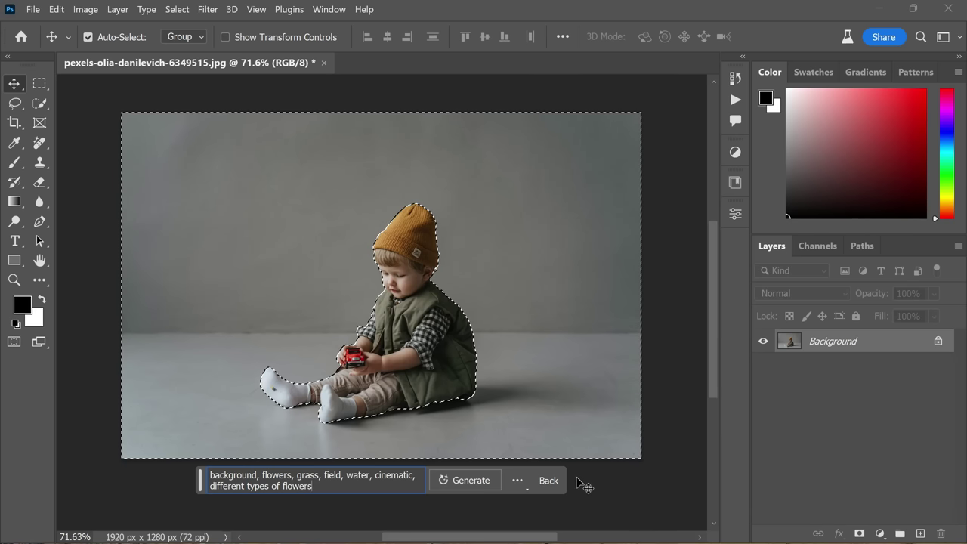
left_click(470, 480)
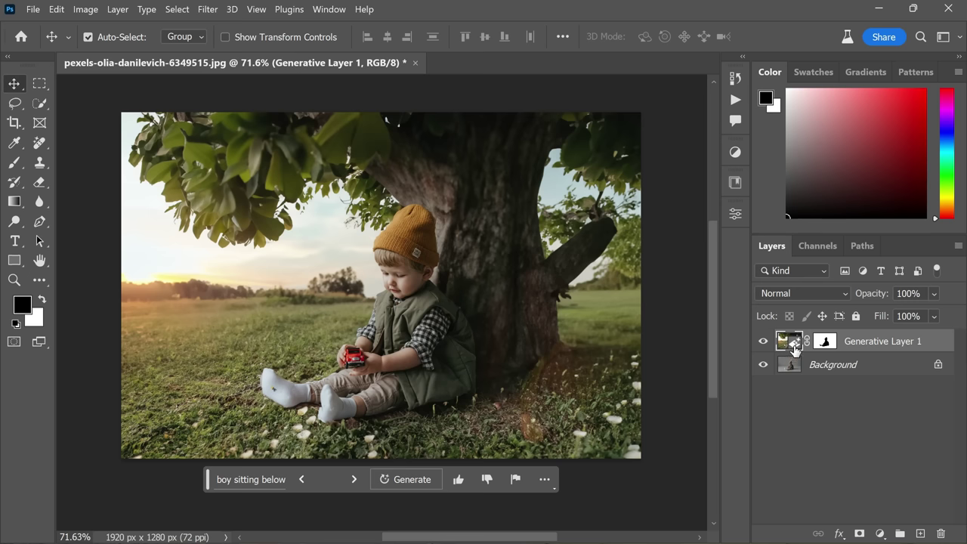
Compare the riverside and golden-field sunset variations in the generative layer's Properties.
left_click(737, 215)
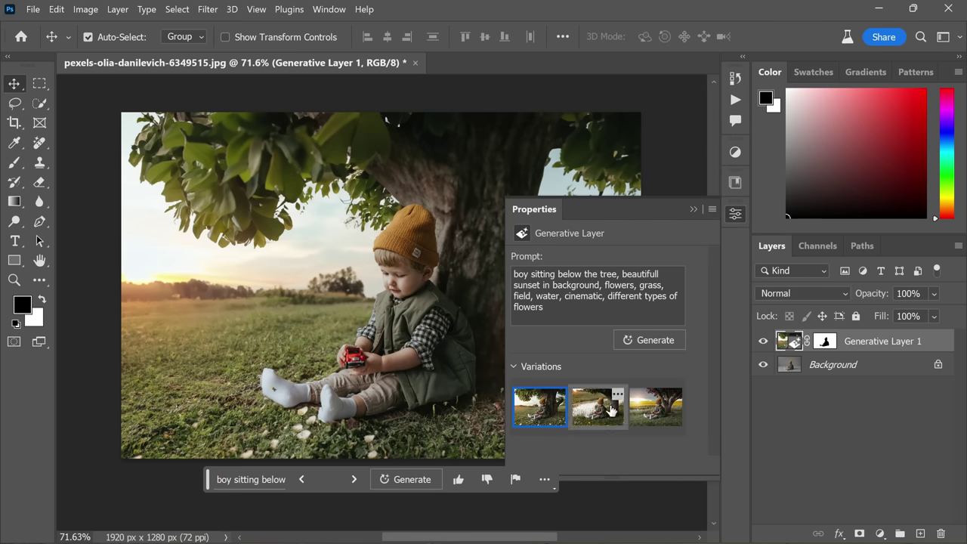
left_click(598, 412)
left_click_drag(404, 538, 419, 540)
left_click(664, 416)
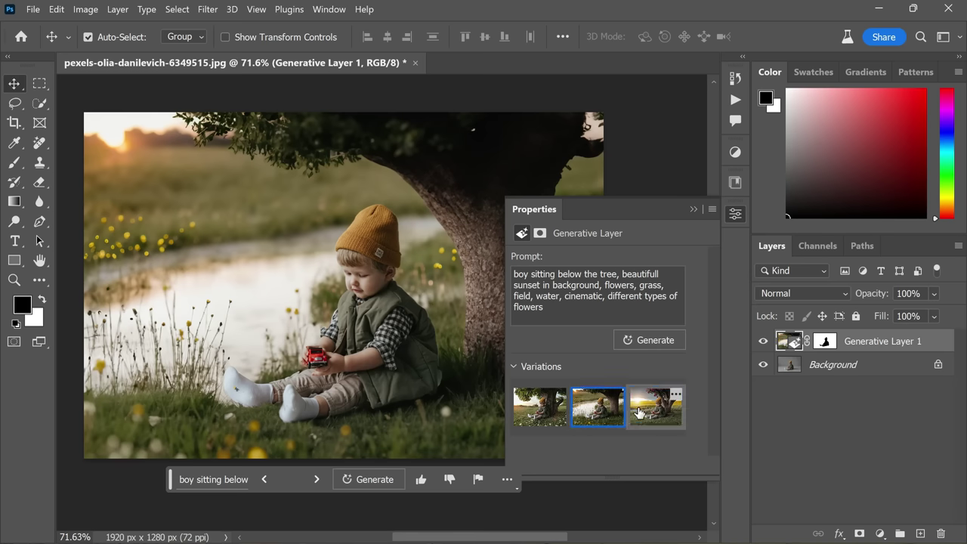
left_click(662, 414)
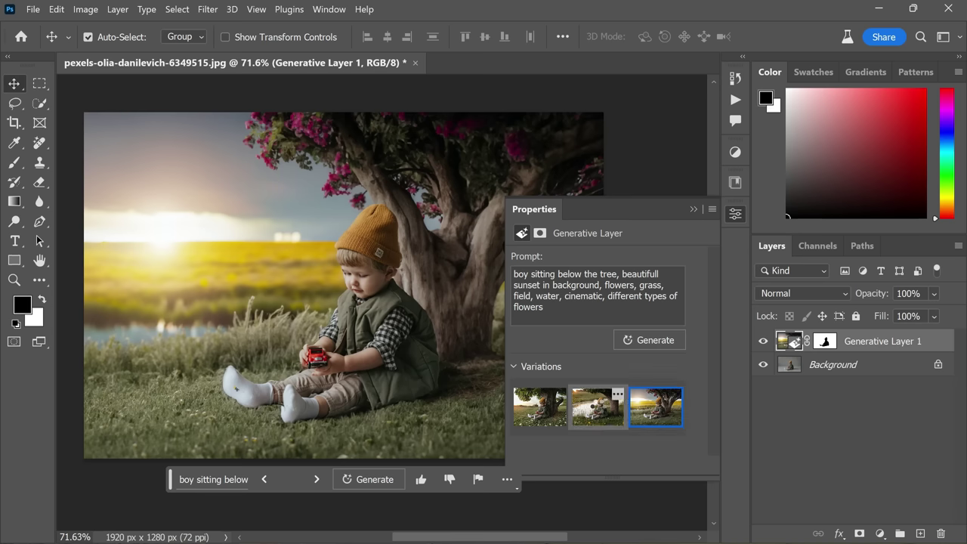
left_click(599, 412)
left_click(656, 412)
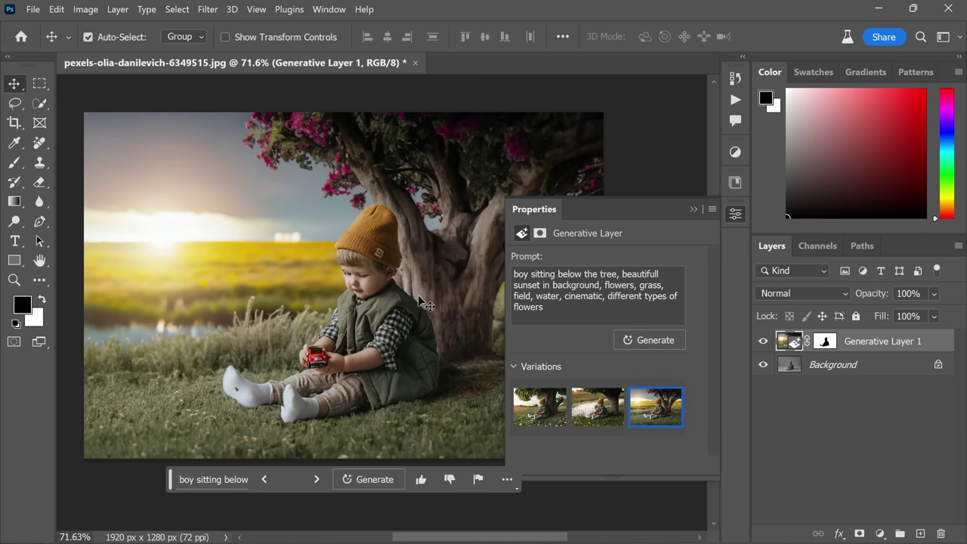
scroll(382, 336, "down", 5)
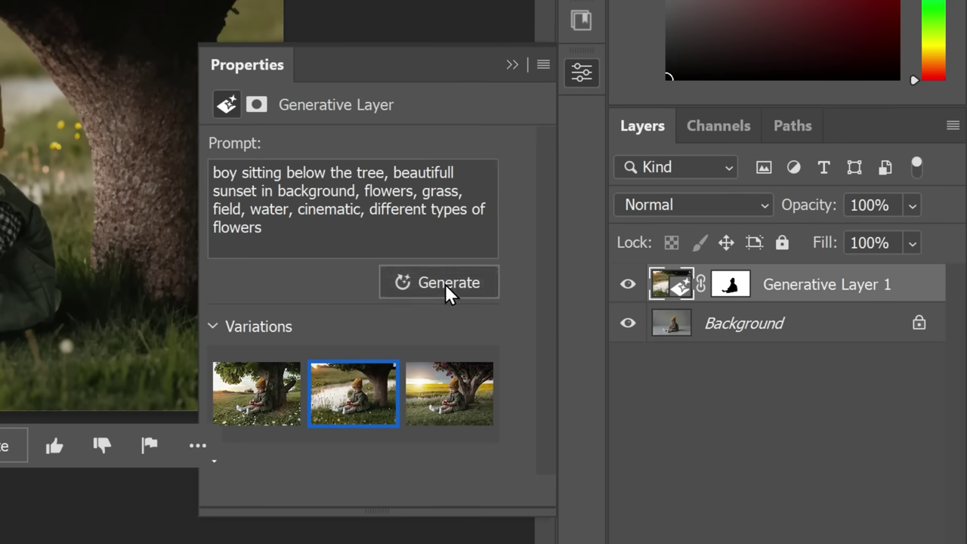
Generate a fresh set of variations from the same prompt.
left_click(445, 282)
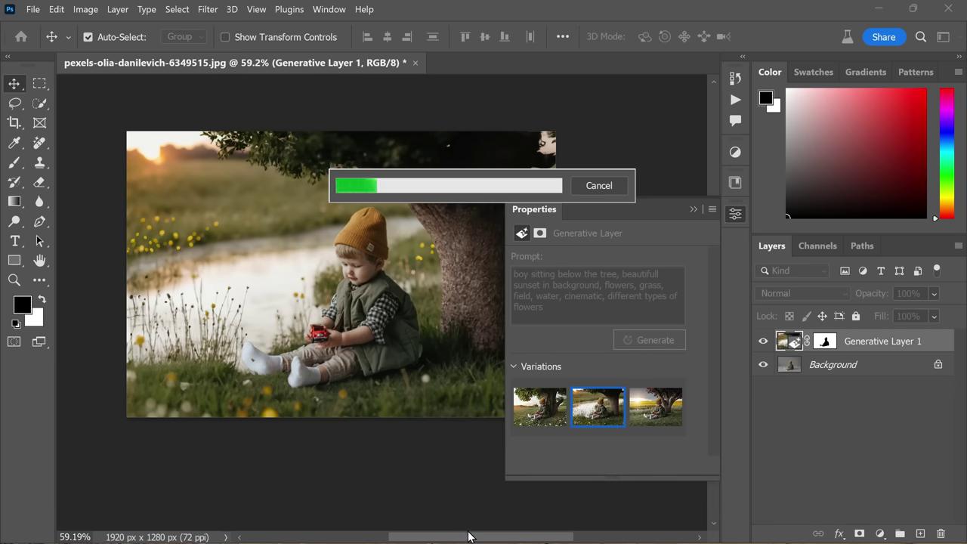
left_click_drag(468, 537, 488, 540)
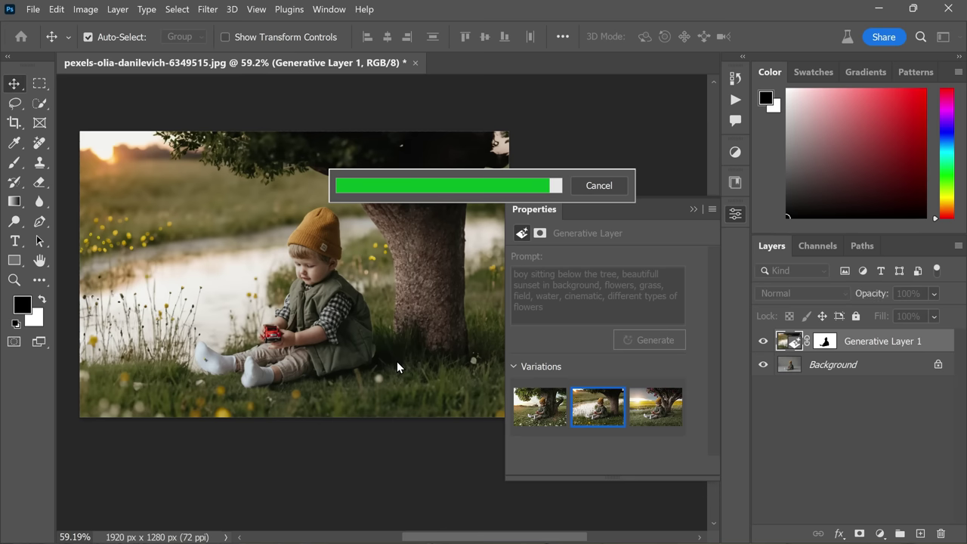
scroll(414, 288, "down", 2)
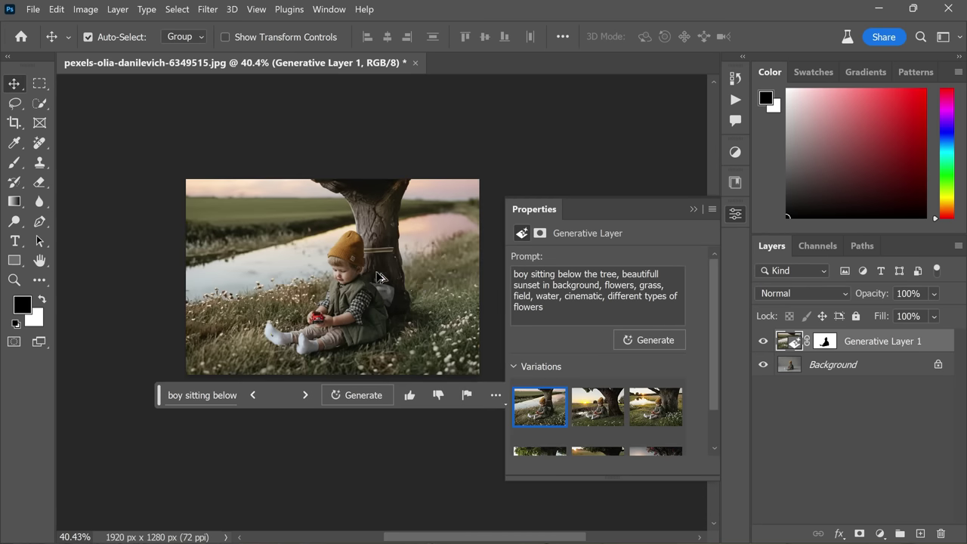
scroll(372, 279, "up", 1)
Settle on the riverside variation with yellow wildflowers beneath the dark overhanging tree.
left_click(593, 412)
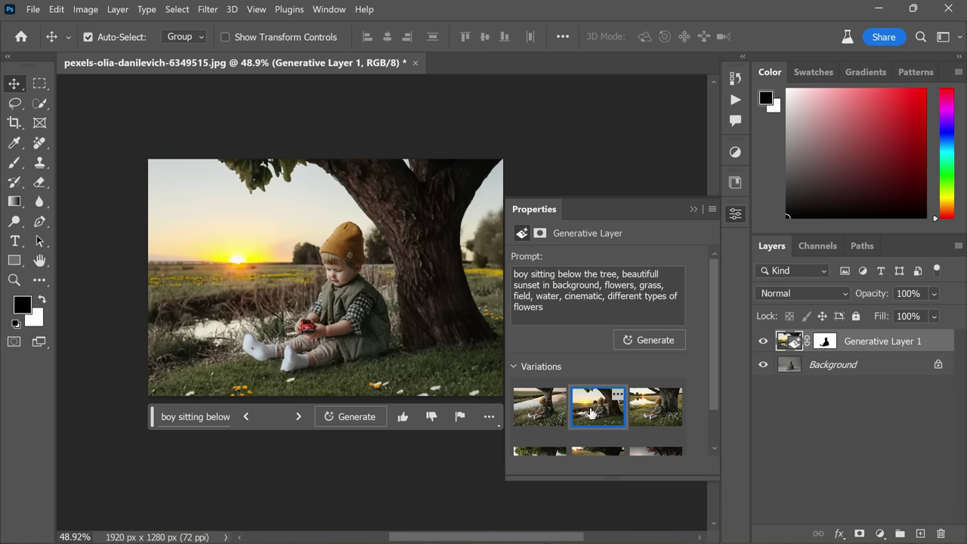
left_click(655, 409)
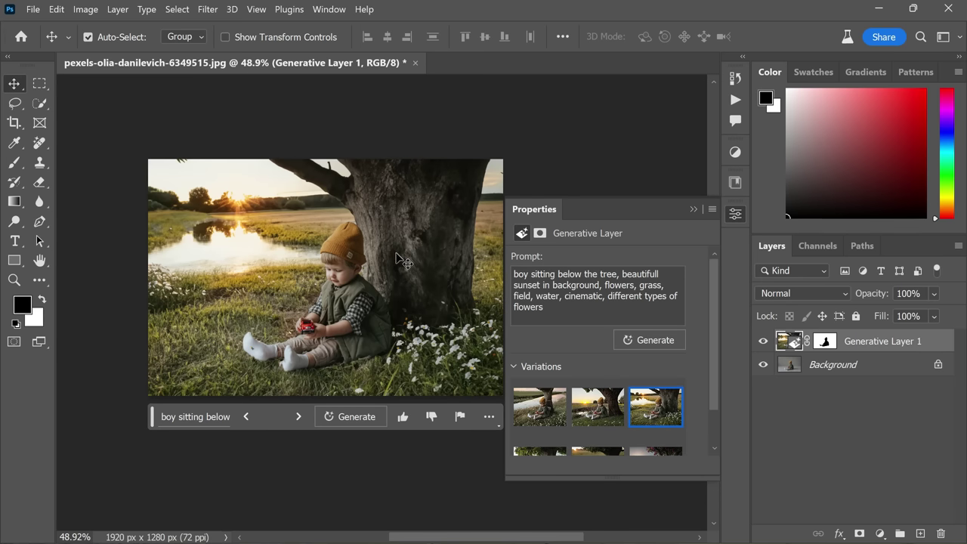
scroll(603, 354, "down", 1)
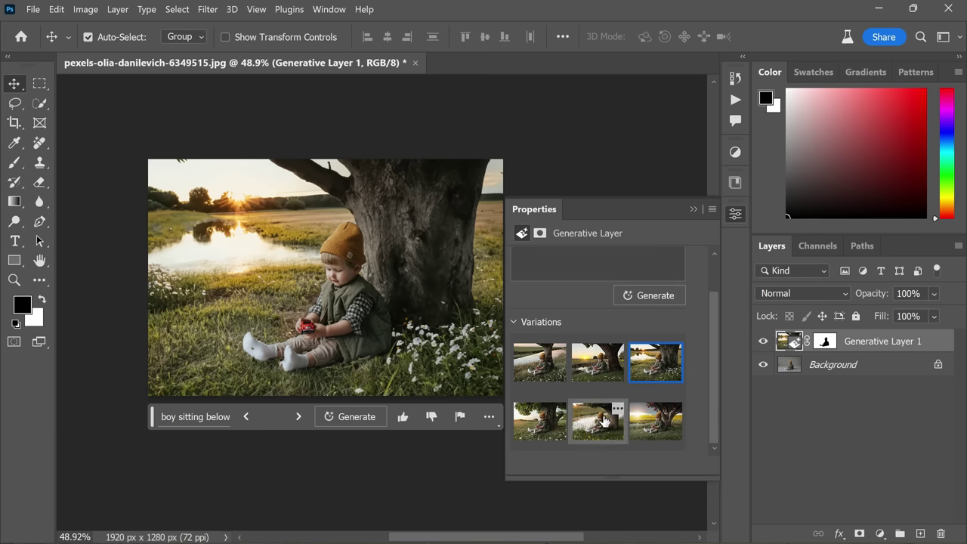
left_click(604, 421)
scroll(381, 314, "up", 1)
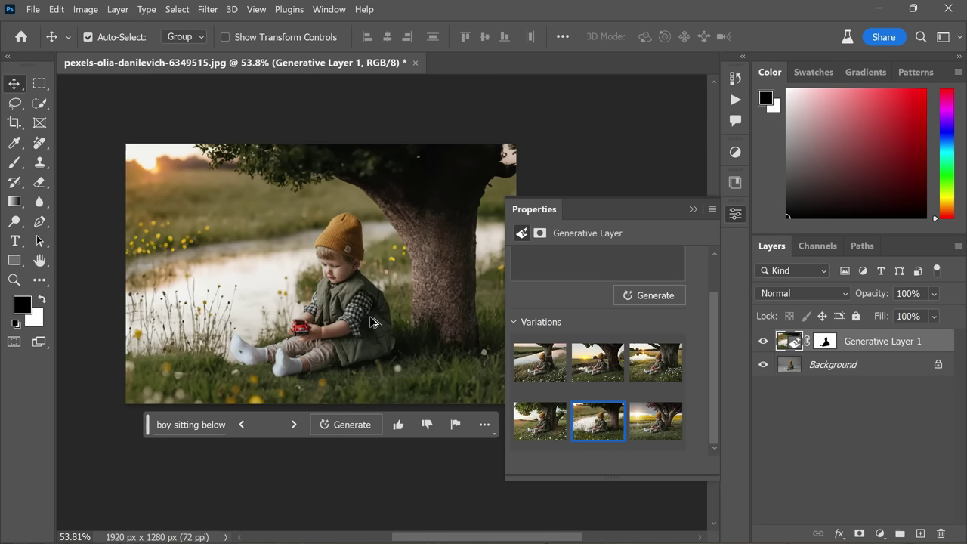
left_click(694, 210)
scroll(325, 295, "up", 2)
scroll(332, 310, "down", 1)
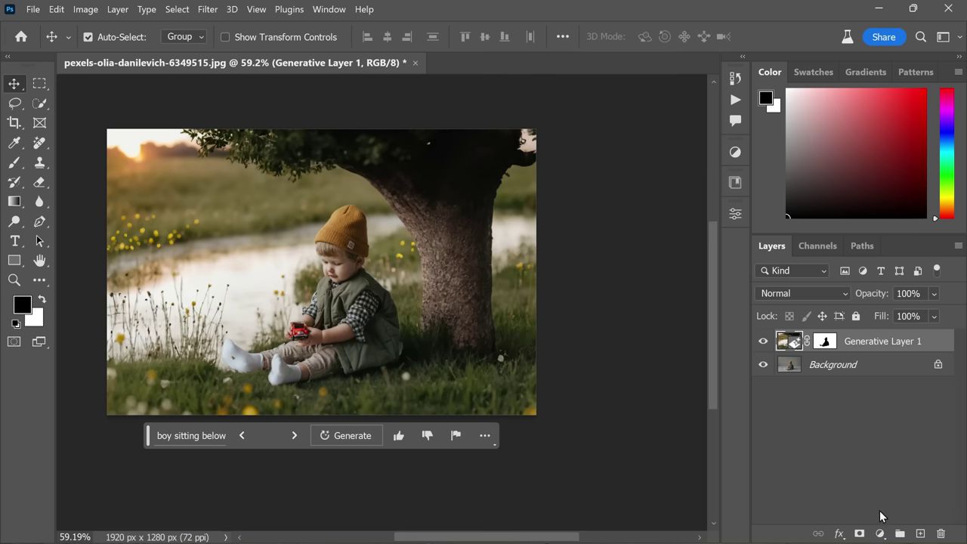
left_click(881, 534)
Add a Color Lookup adjustment layer using the Kodak 5205 Fuji 3510 3DLUT.
left_click(901, 448)
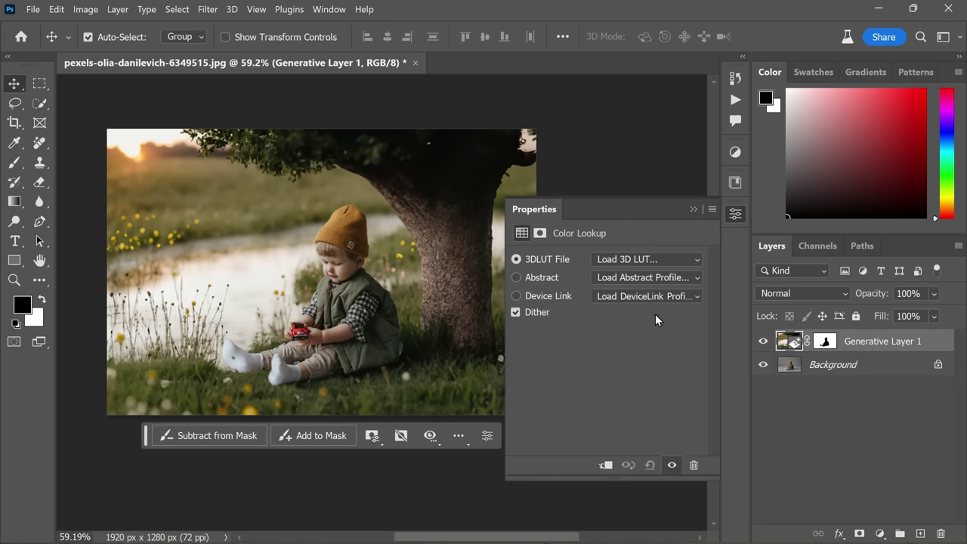
left_click(647, 259)
left_click(646, 307)
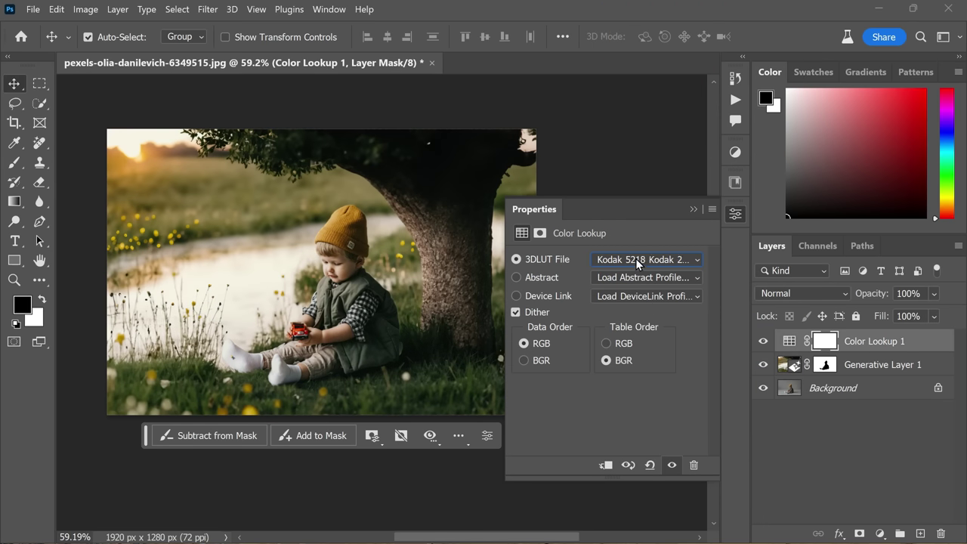
key("Up")
left_click(693, 211)
Apply the inverted image onto the Color Lookup mask, then toggle the grade to compare.
left_click(86, 9)
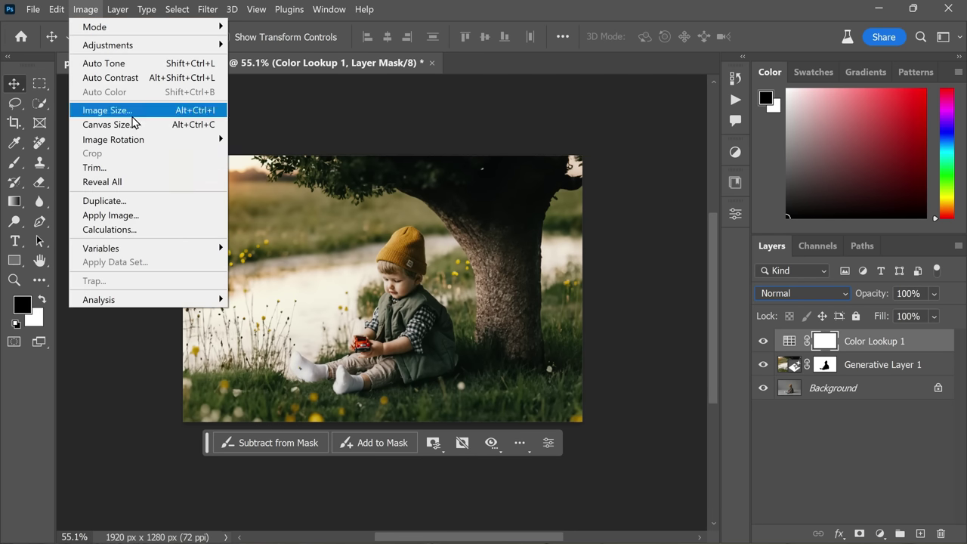
left_click(159, 218)
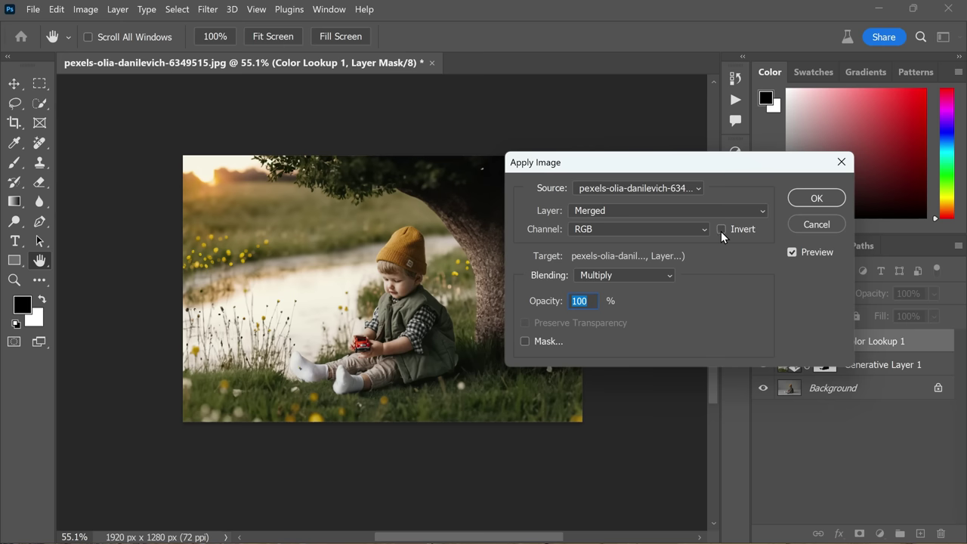
left_click(722, 230)
left_click(722, 230)
left_click(722, 230)
left_click(806, 198)
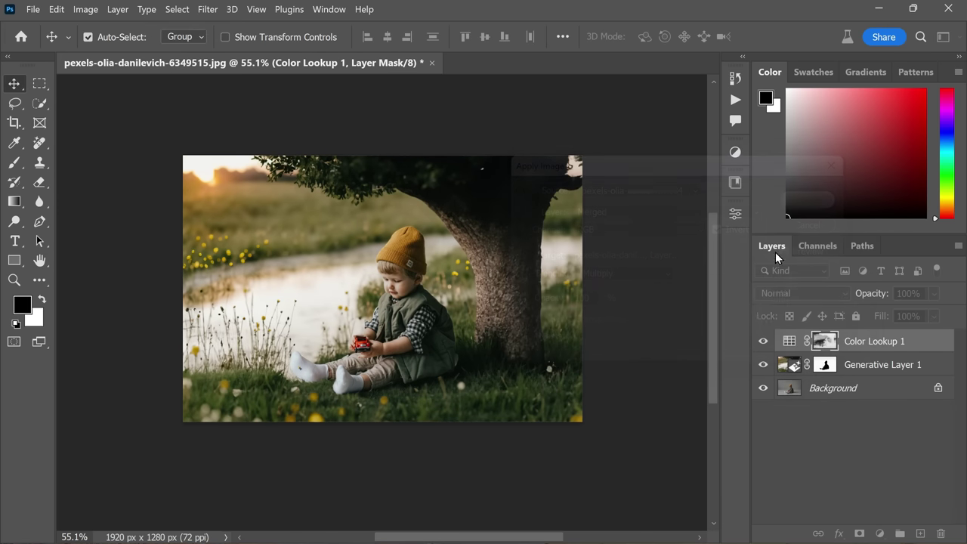
left_click(791, 453)
left_click(763, 341)
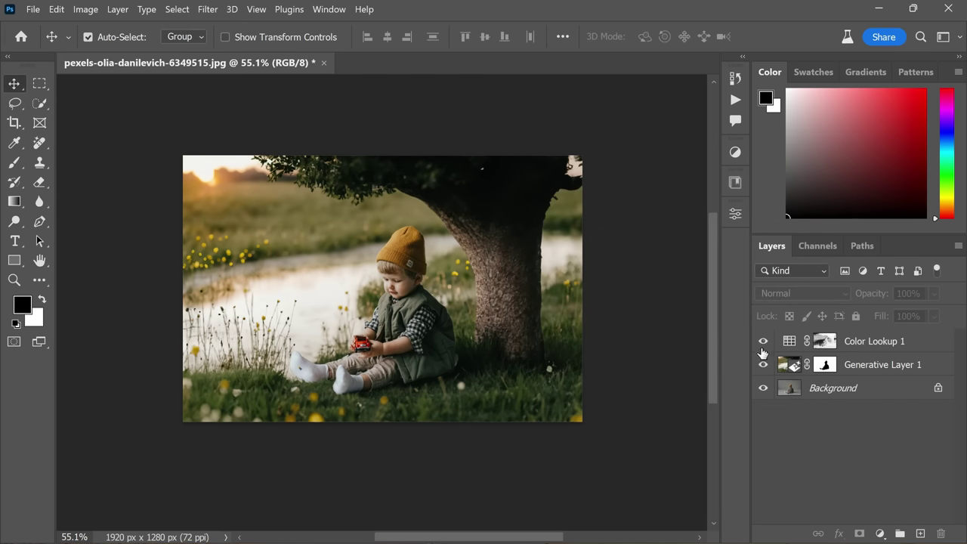
left_click(763, 389, "alt")
left_click(764, 389, "alt")
left_click(763, 389, "alt")
left_click(764, 390, "alt")
left_click(764, 390, "alt")
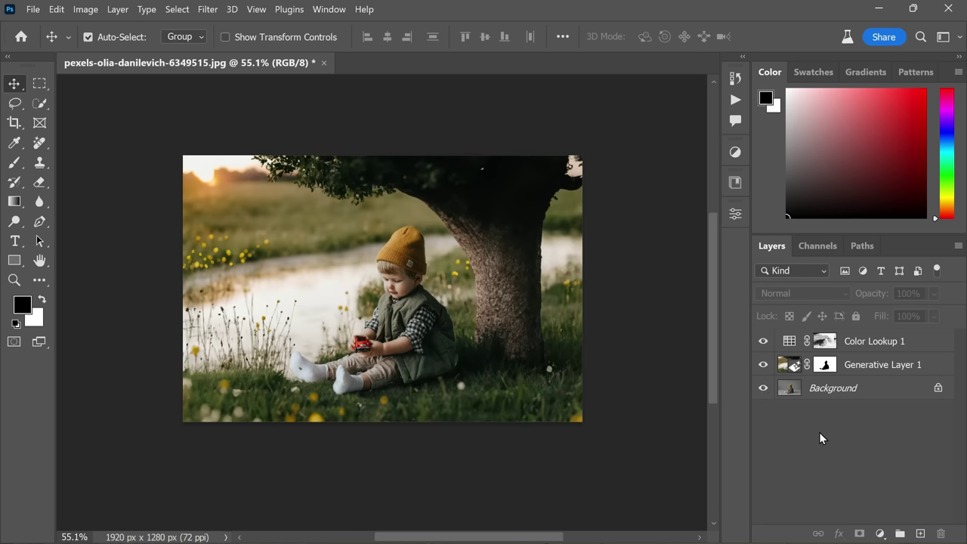